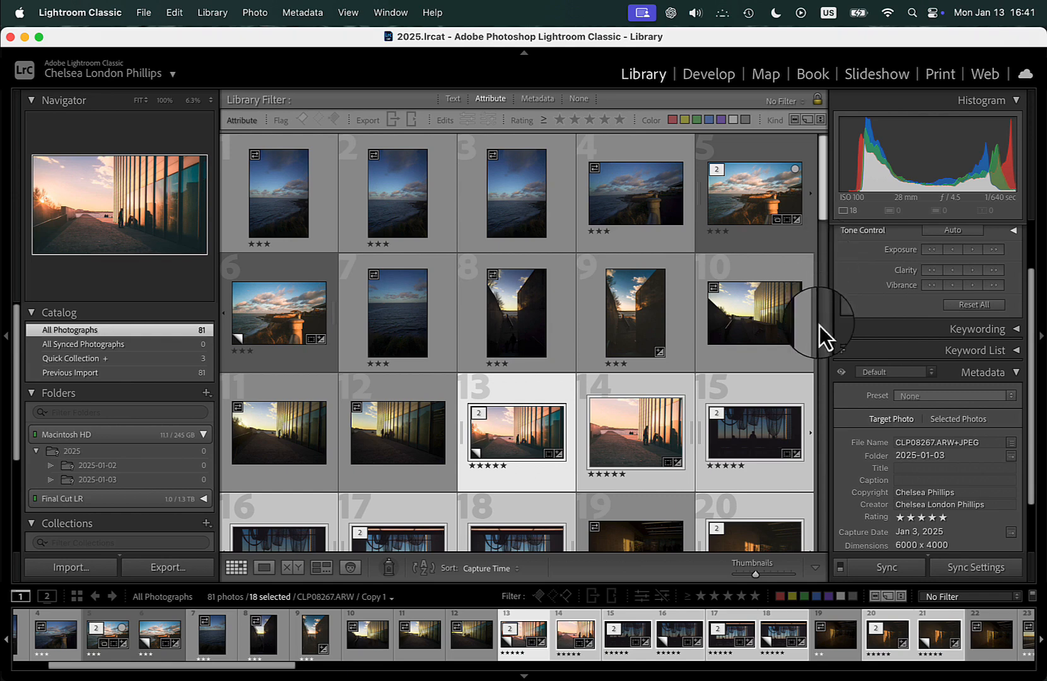
- Switch to the Finder window and view the contents of the 2024 and 2025 folders on the Final Cut LR drive
scroll(880, 447, down, 5)
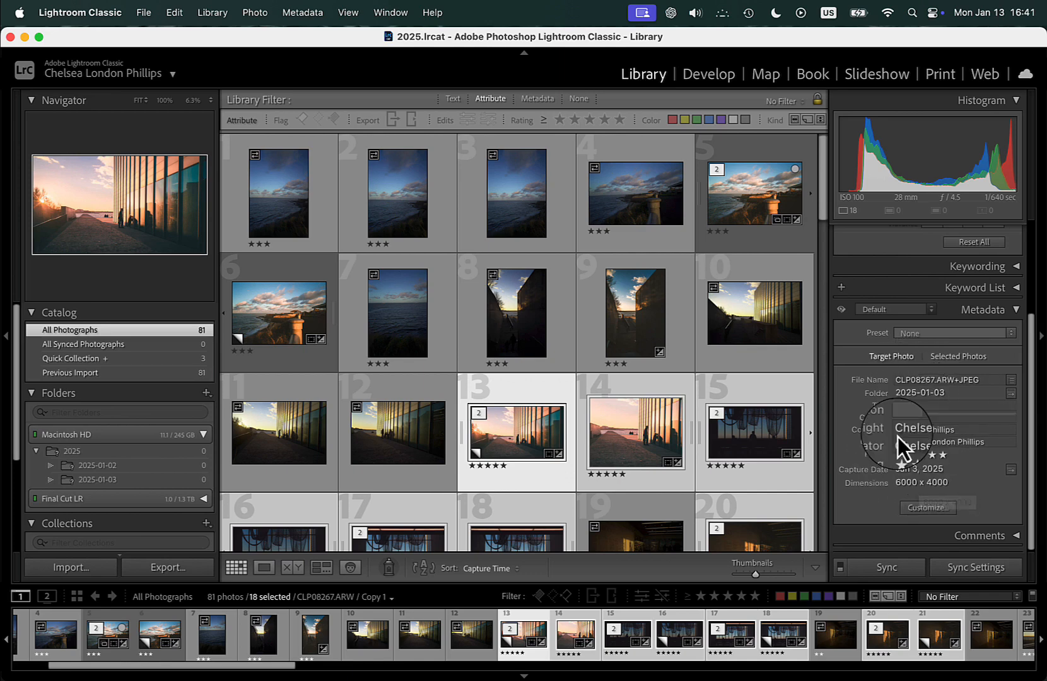
key(ctrl+Up)
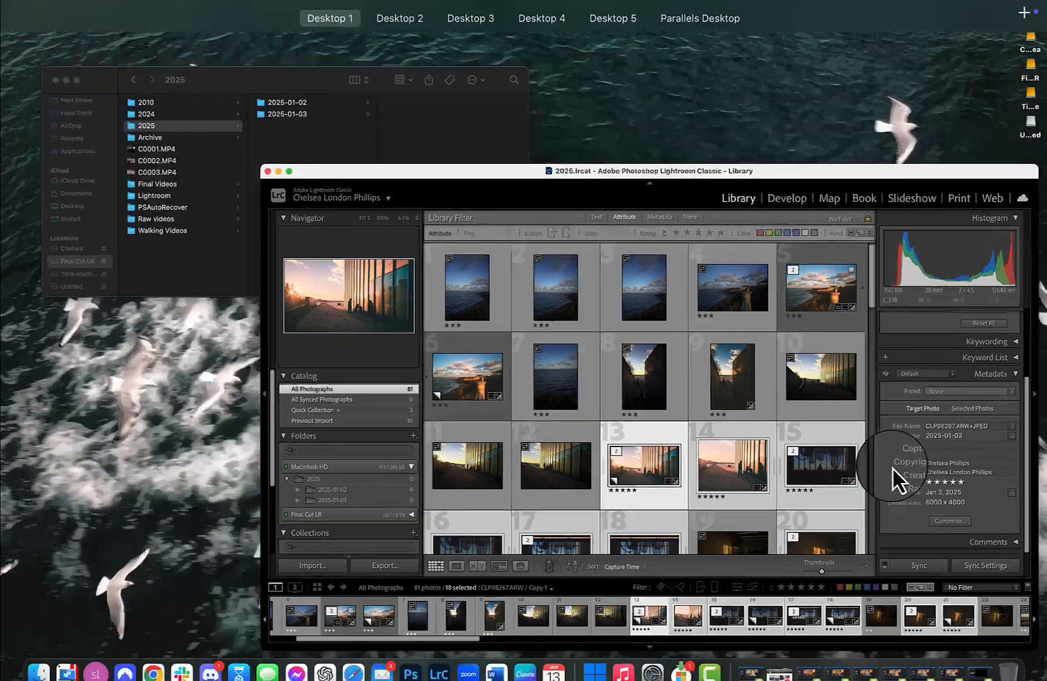
click(347, 256)
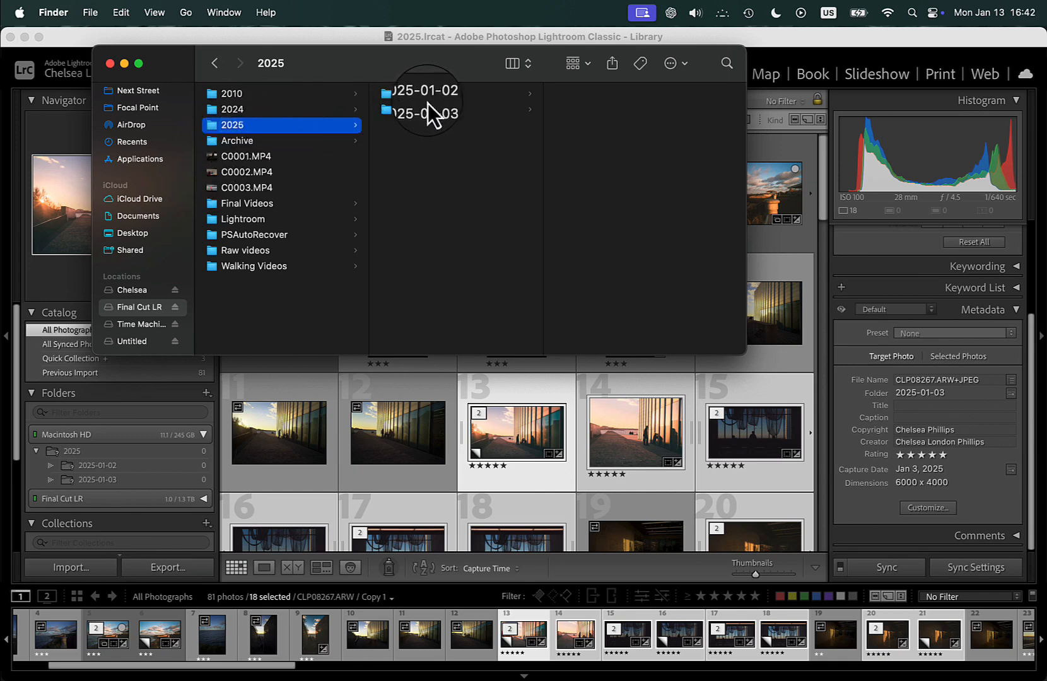
click(308, 112)
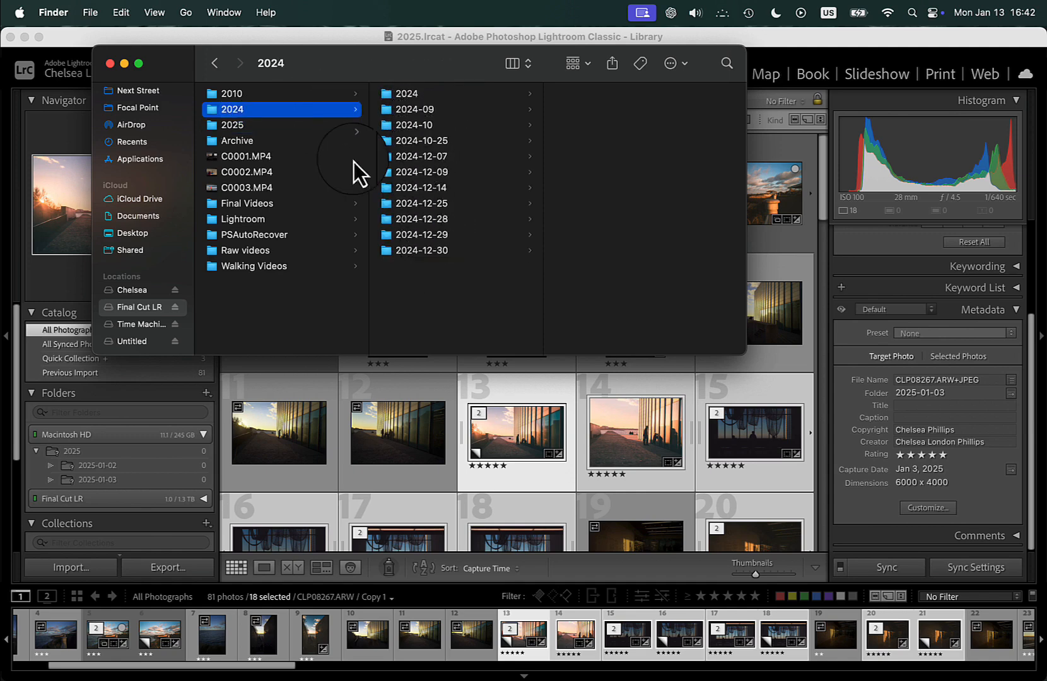
click(275, 127)
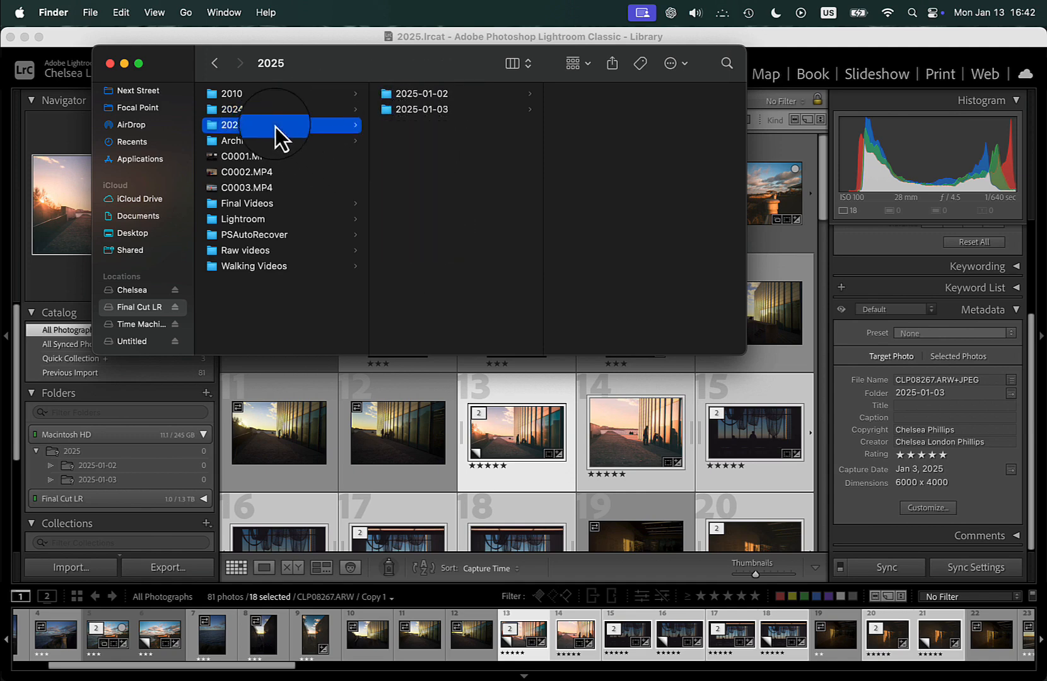
- Look through the ARW and JPG files in the 2025-01-03 folder and return to Lightroom Classic
click(425, 95)
click(425, 113)
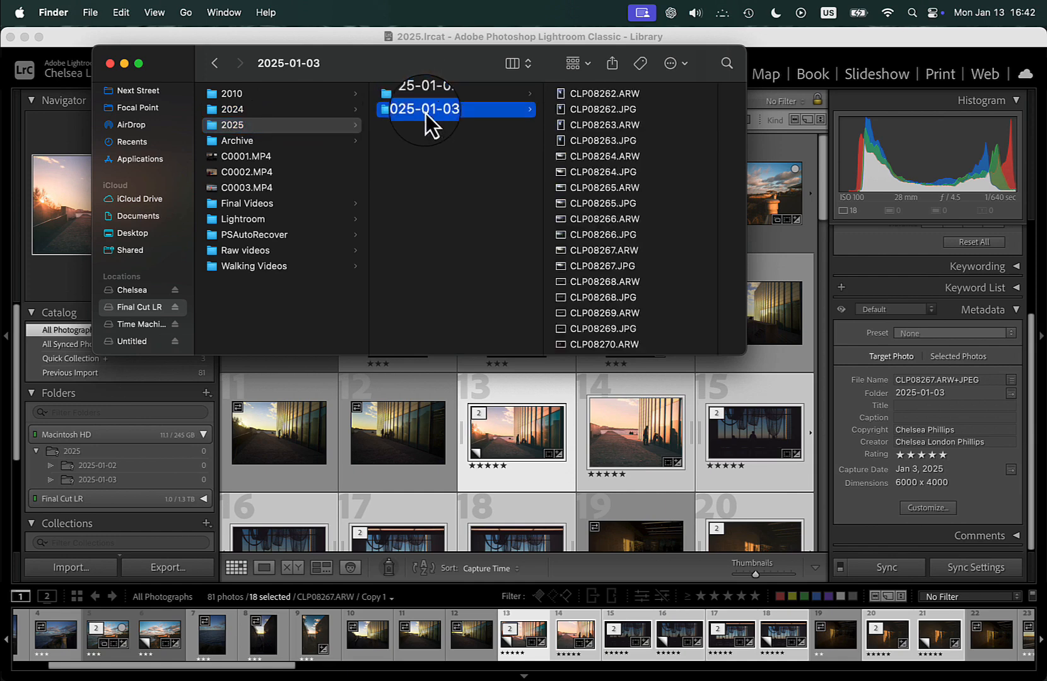
scroll(614, 287, down, 10)
scroll(614, 287, down, 4)
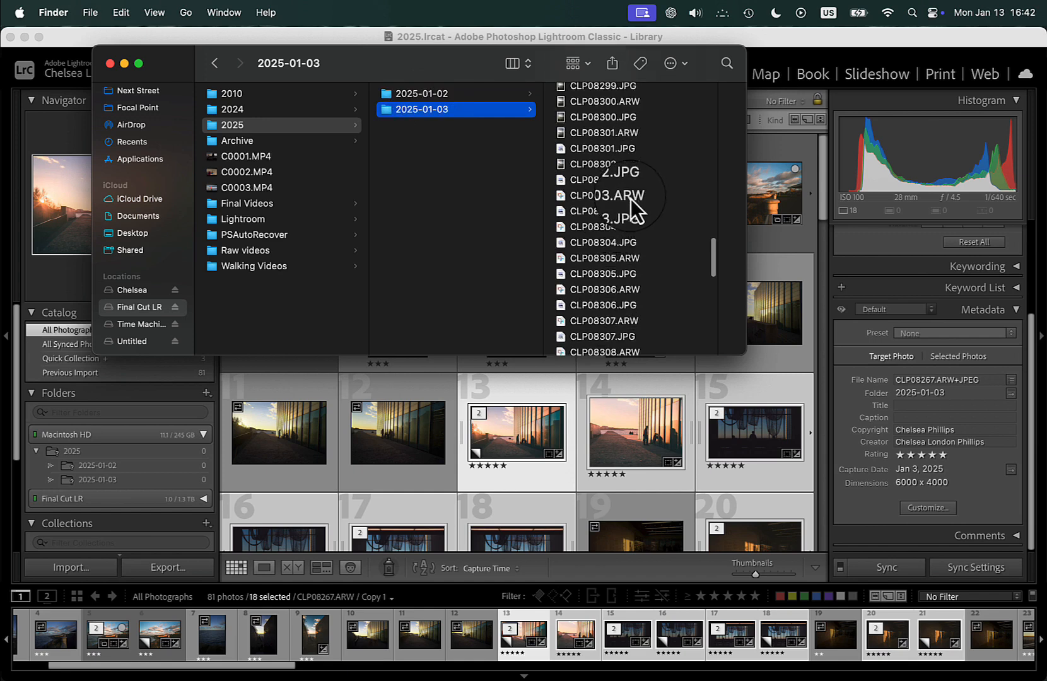
scroll(608, 313, down, 5)
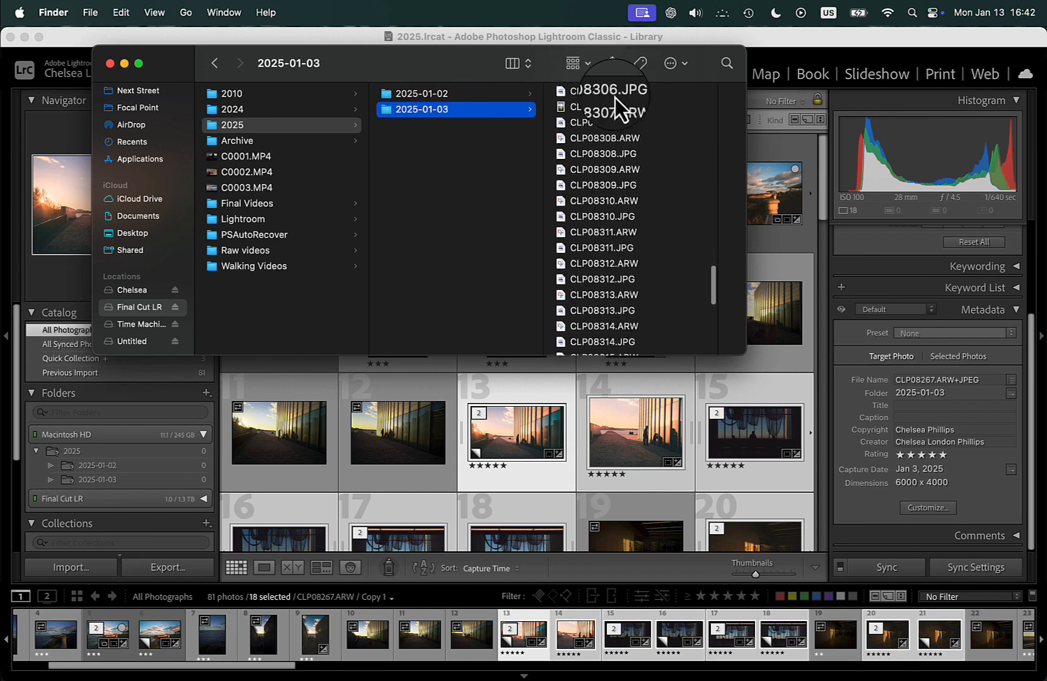
click(616, 41)
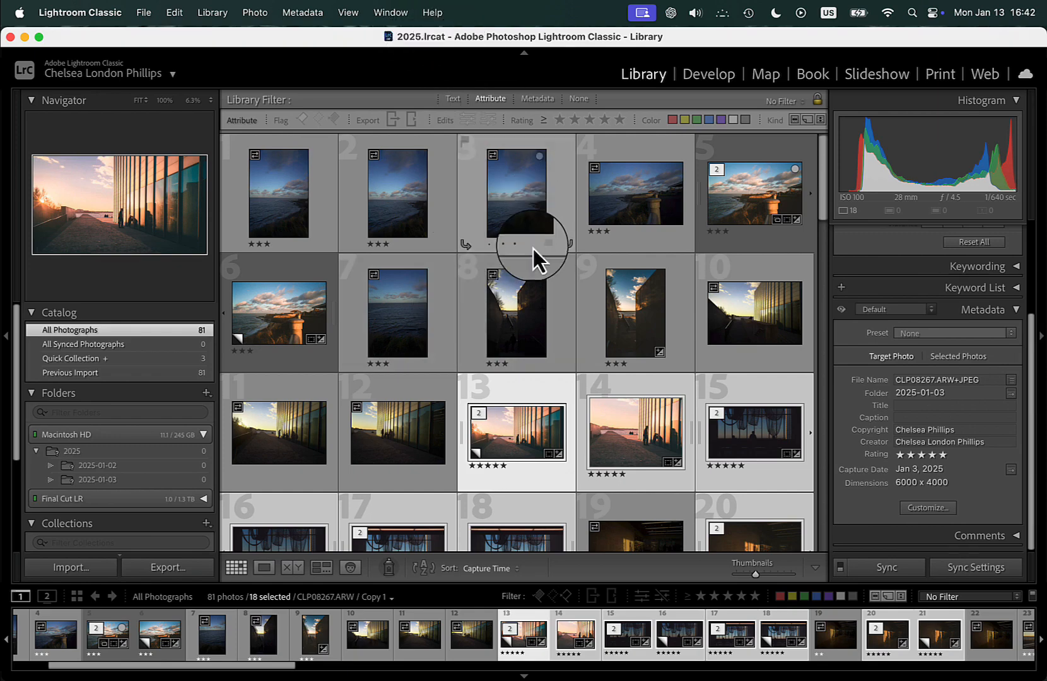
- Open the first photo in Loupe view and go through the first six seascape photos, giving a three-star rating
scroll(534, 248, down, 5)
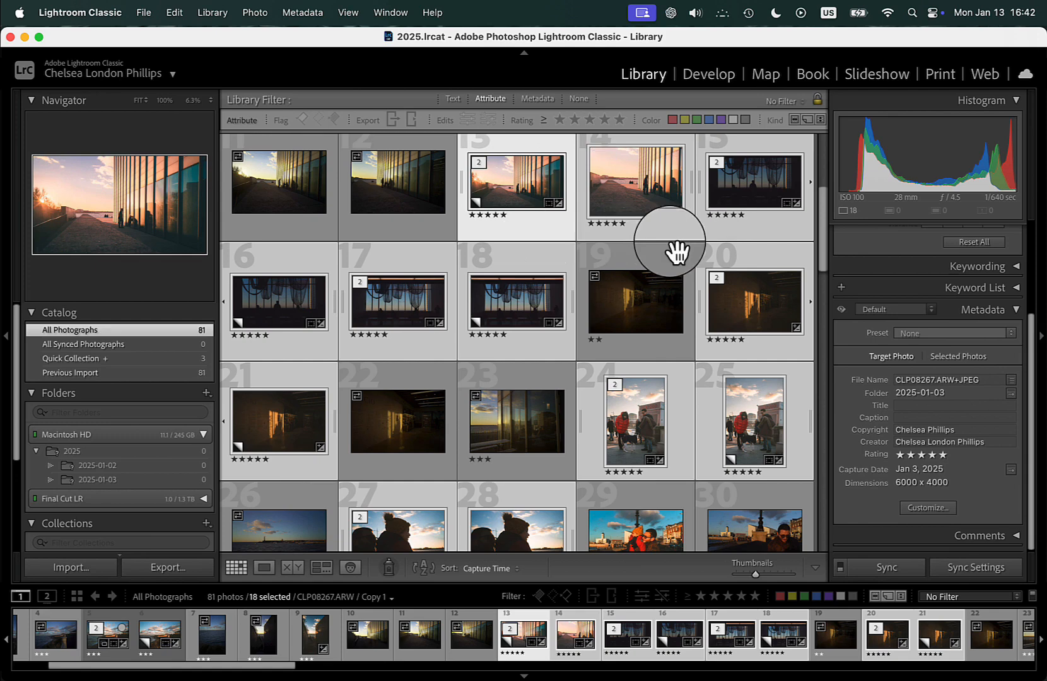
scroll(675, 252, down, 2)
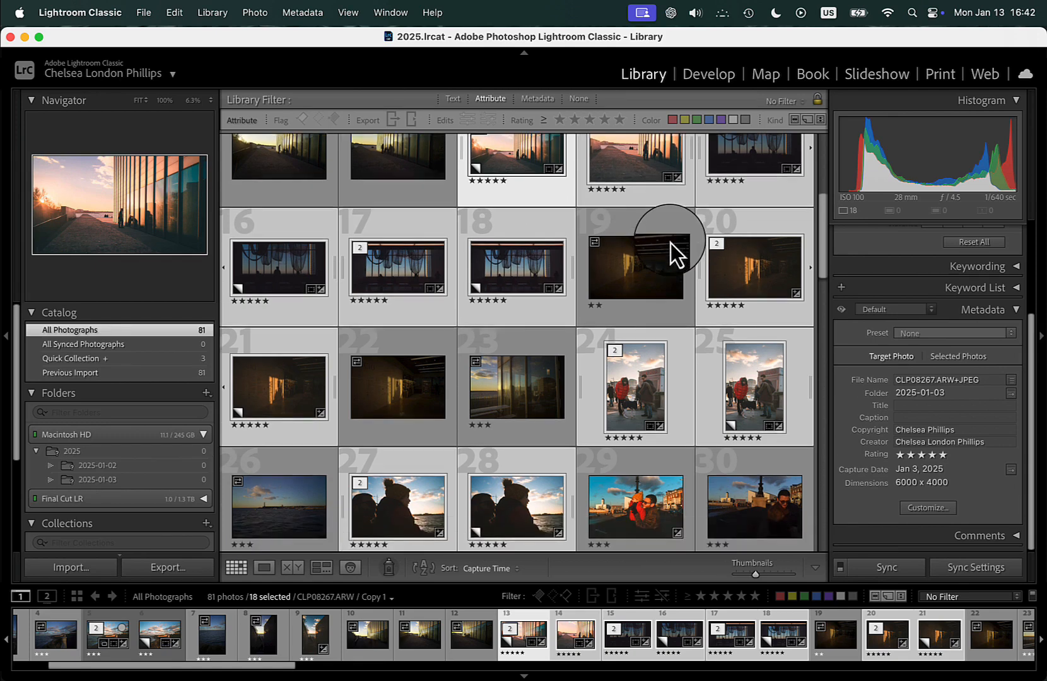
scroll(671, 243, up, 5)
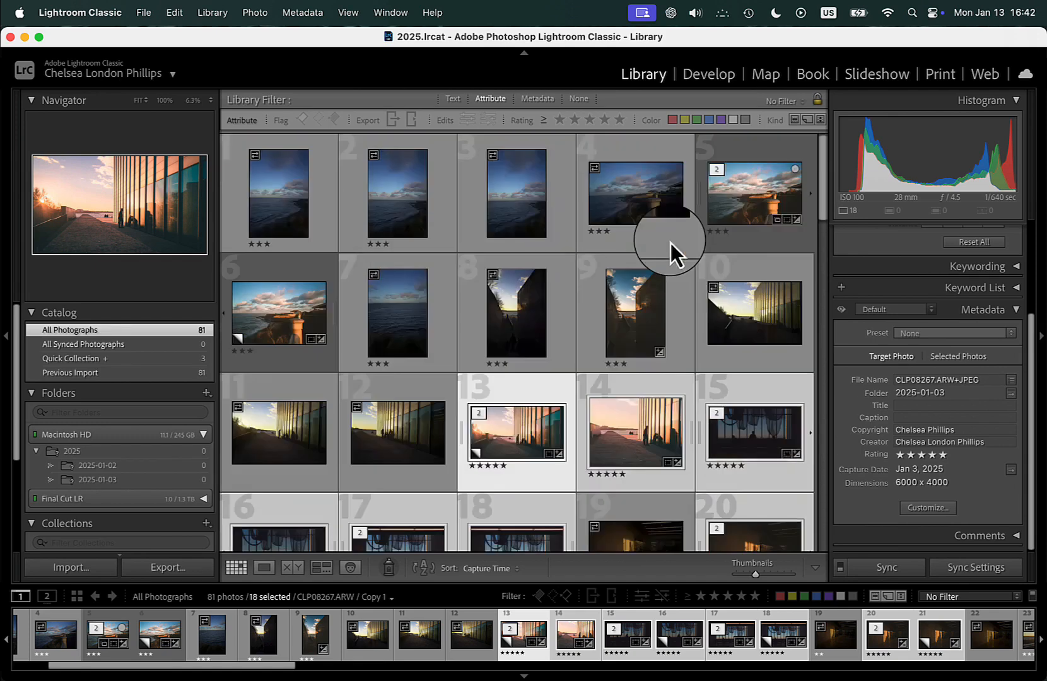
double_click(265, 225)
key(Right)
key(Right)
key(Right)
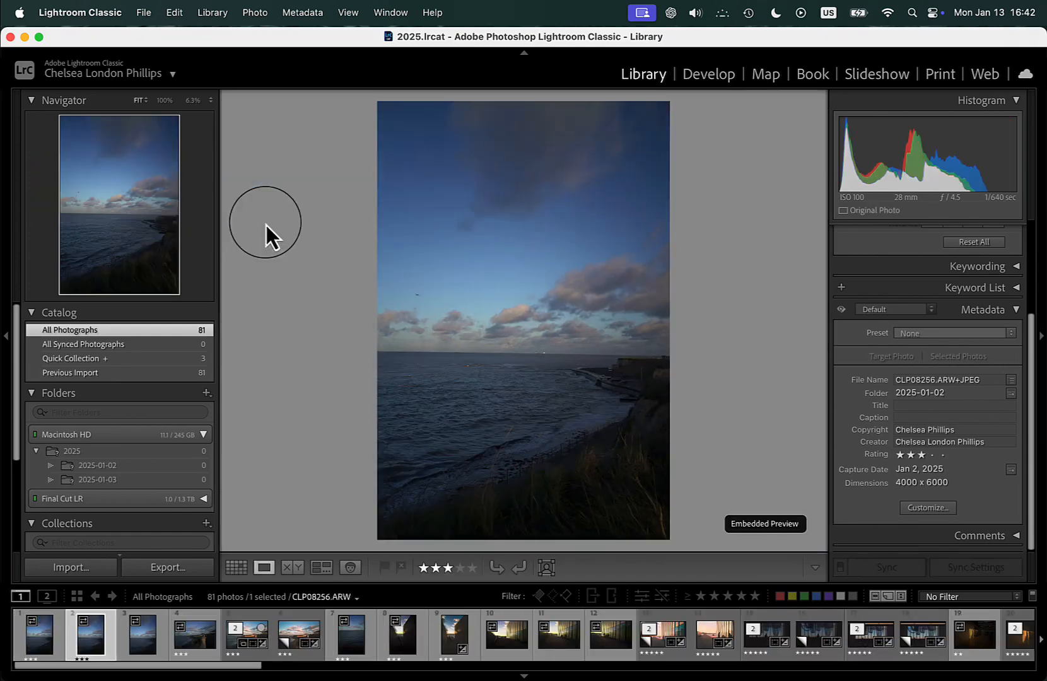
key(3)
key(Right)
key(Right)
key(Right)
key(Right)
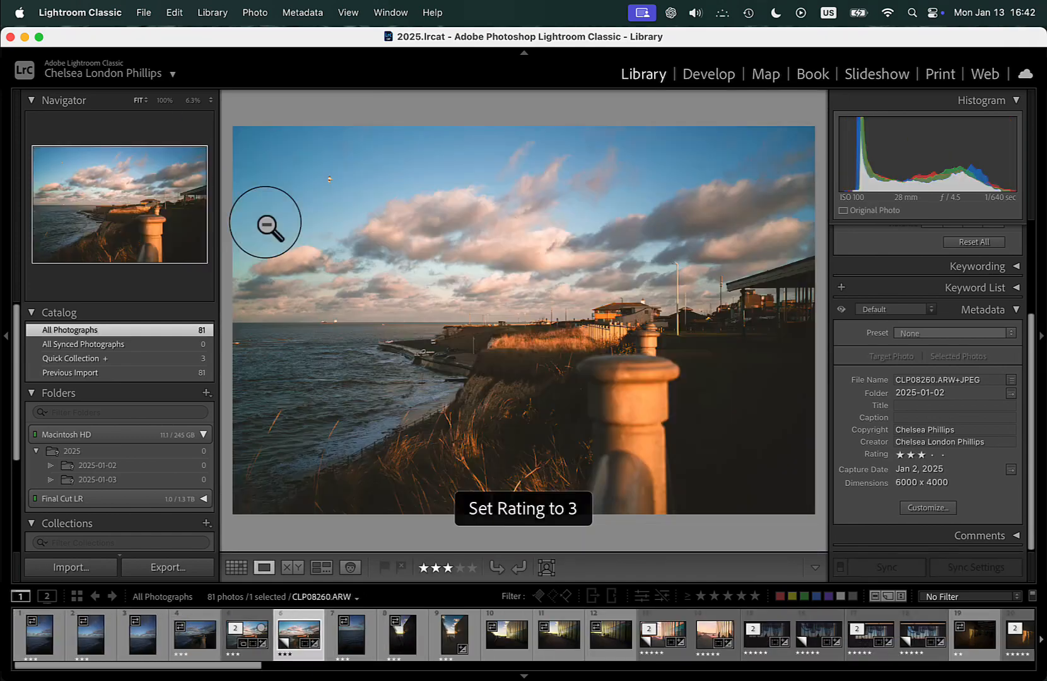
- Continue culling through the building walkway photos to the hanging-net window shots, giving three-star ratings
key(Right)
key(Right)
key(Right)
key(Right)
key(Right)
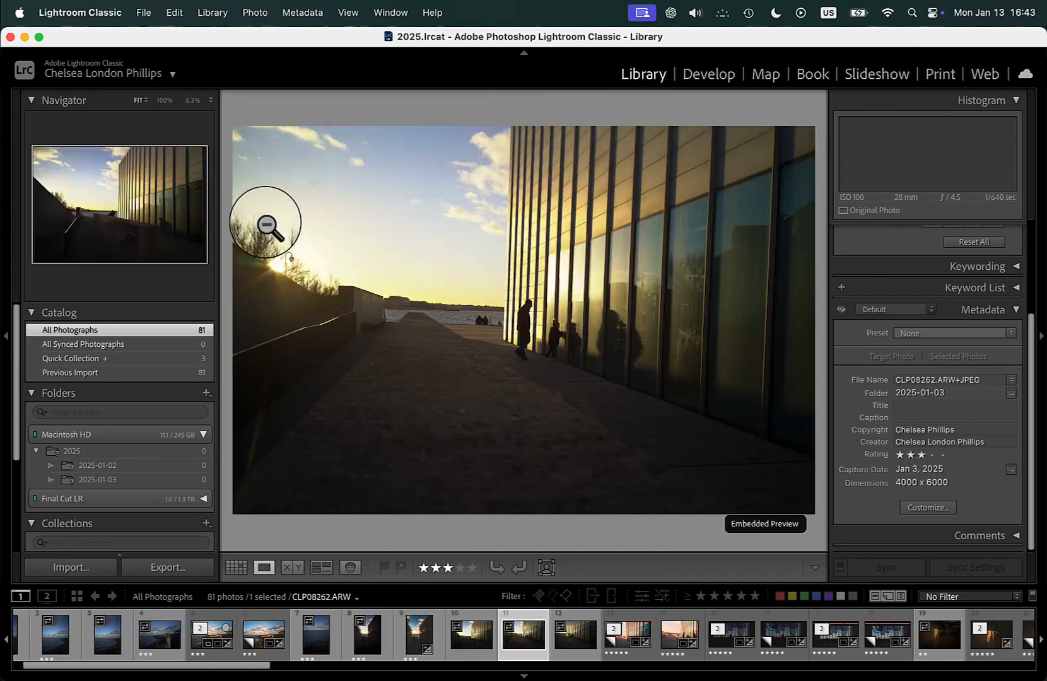
key(3)
key(Right)
key(Right)
key(Right)
key(3)
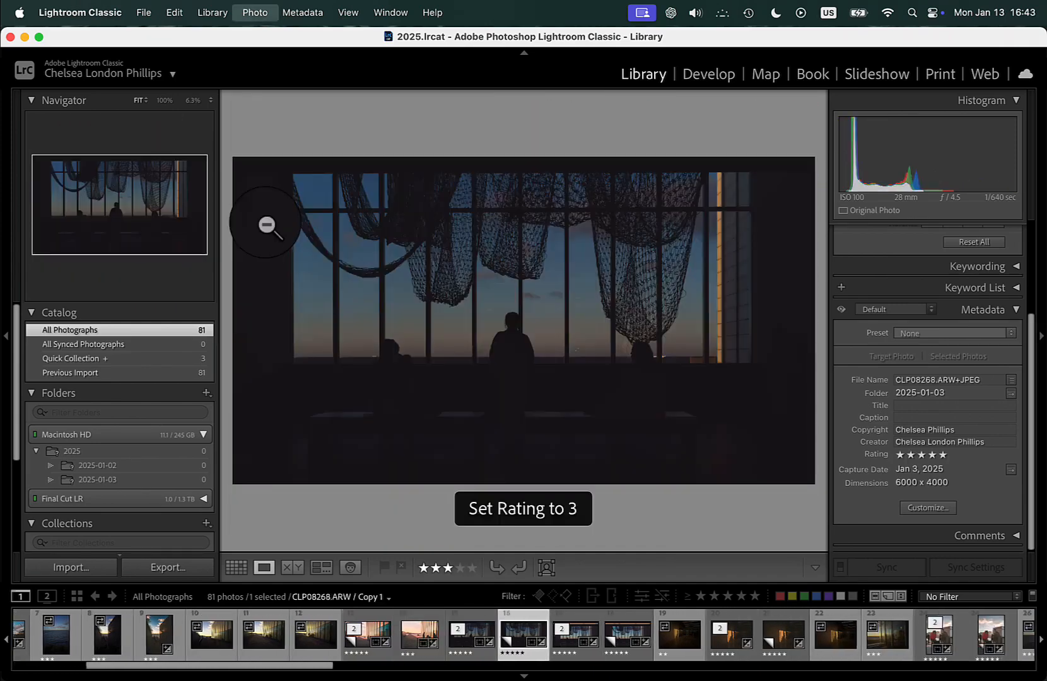
- Review the dark gallery and glass facade photos and go back to the wide hanging-net window photo
key(Right)
key(Right)
key(Right)
key(Right)
key(Right)
key(Right)
key(Right)
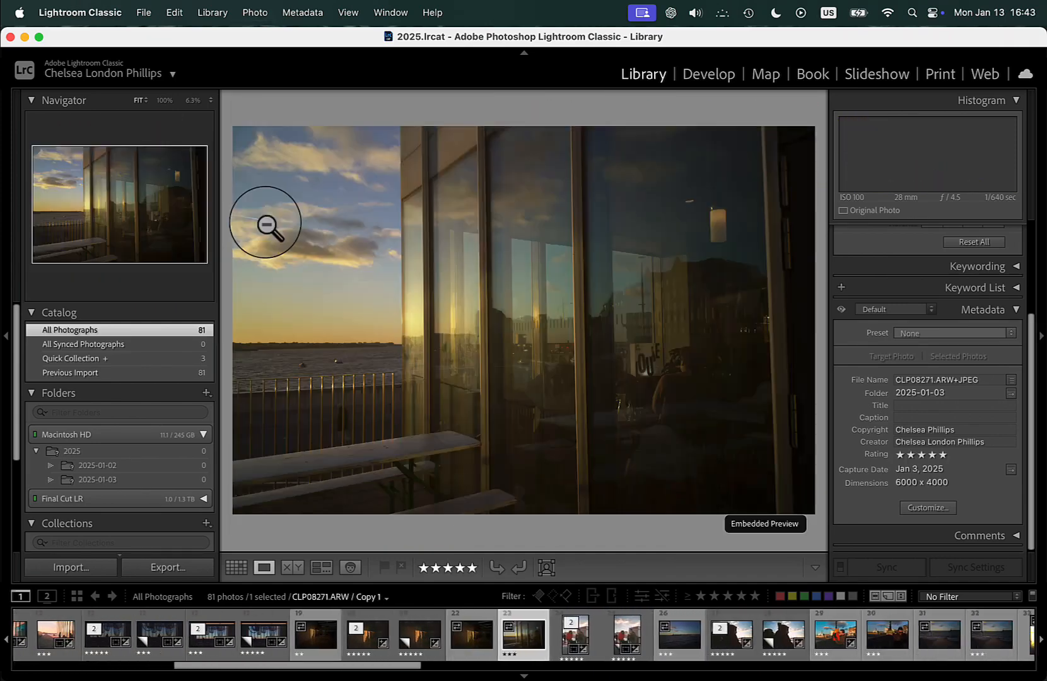
key(Left)
key(Right)
key(Right)
key(Right)
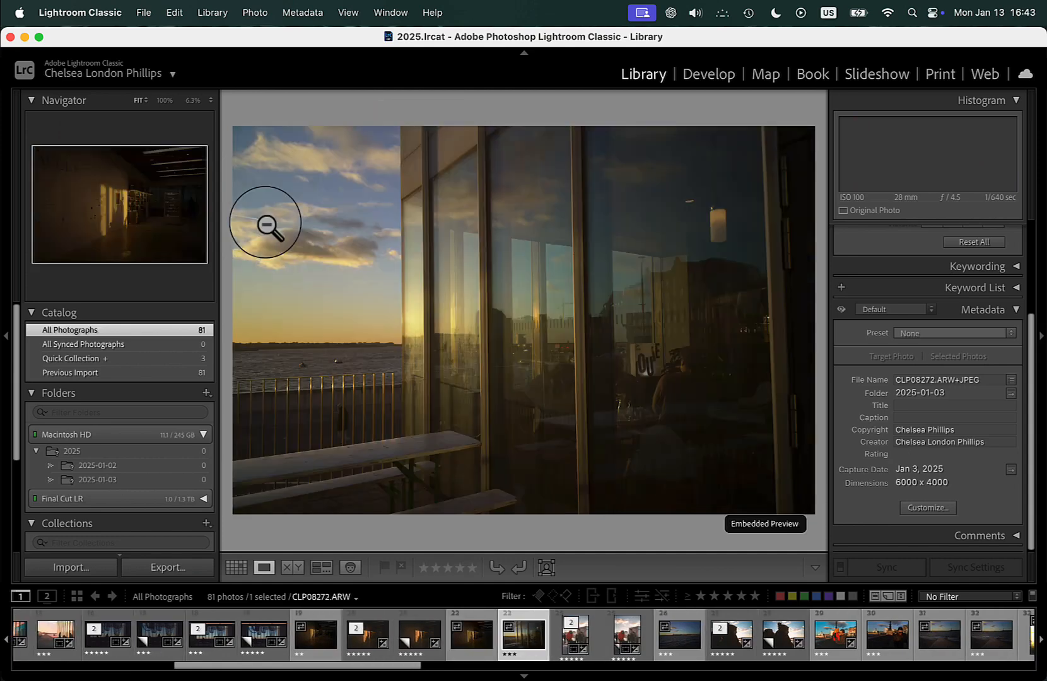
key(Left)
key(Left)
key(Left)
key(Left)
key(Left)
key(Left)
key(Left)
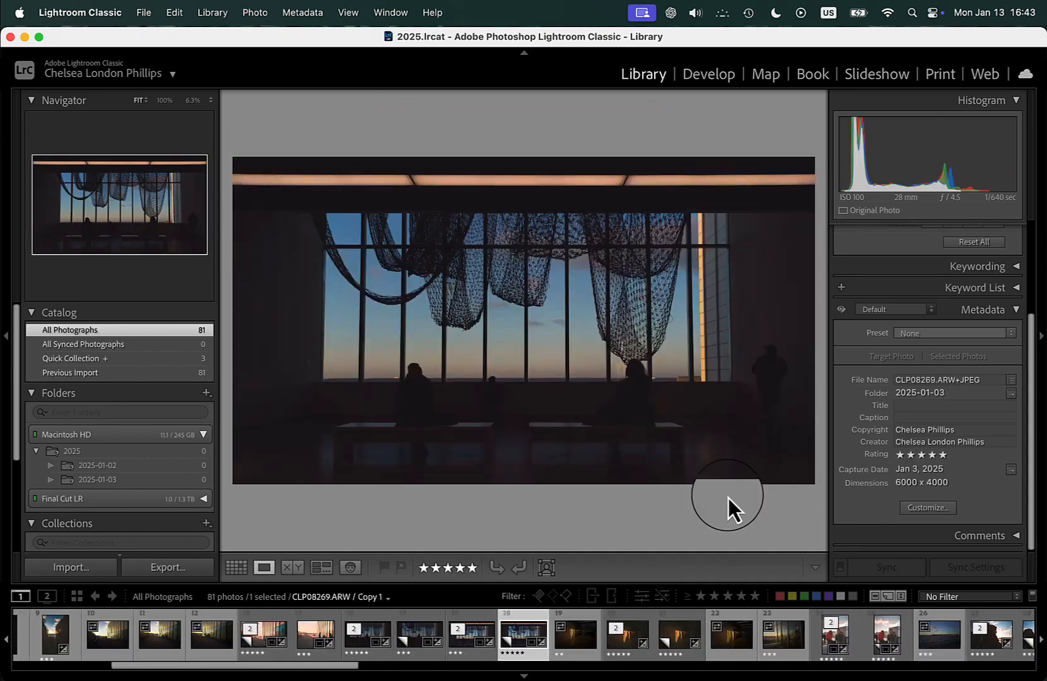
- Filter the filmstrip to photos rated three stars and above and display the sunlit gallery wall photo
click(728, 602)
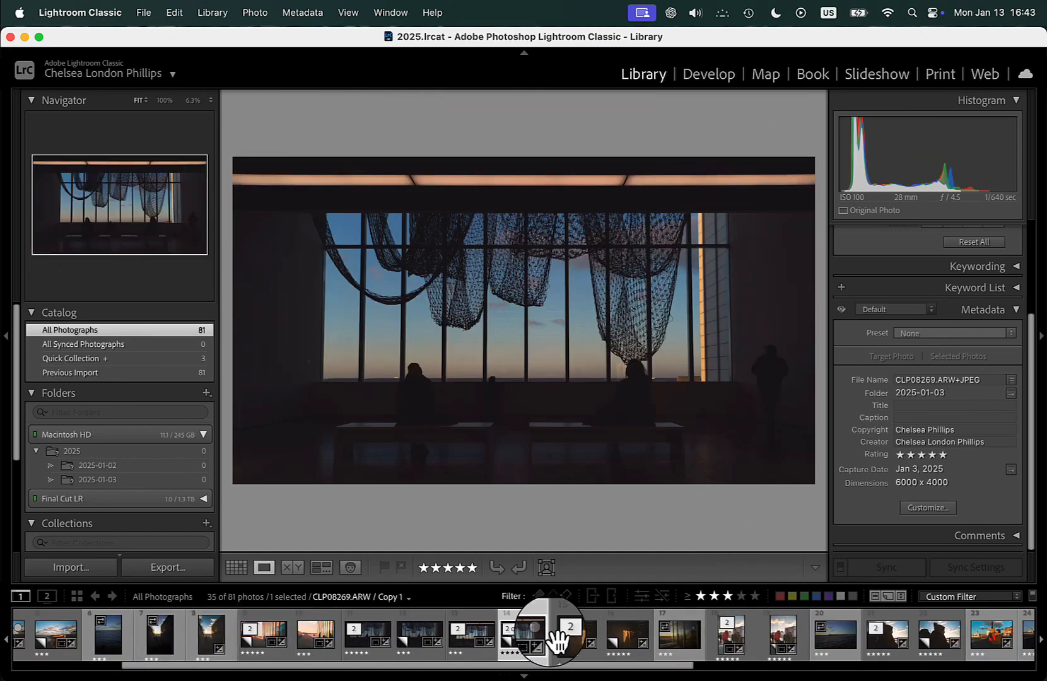
scroll(946, 647, right, 5)
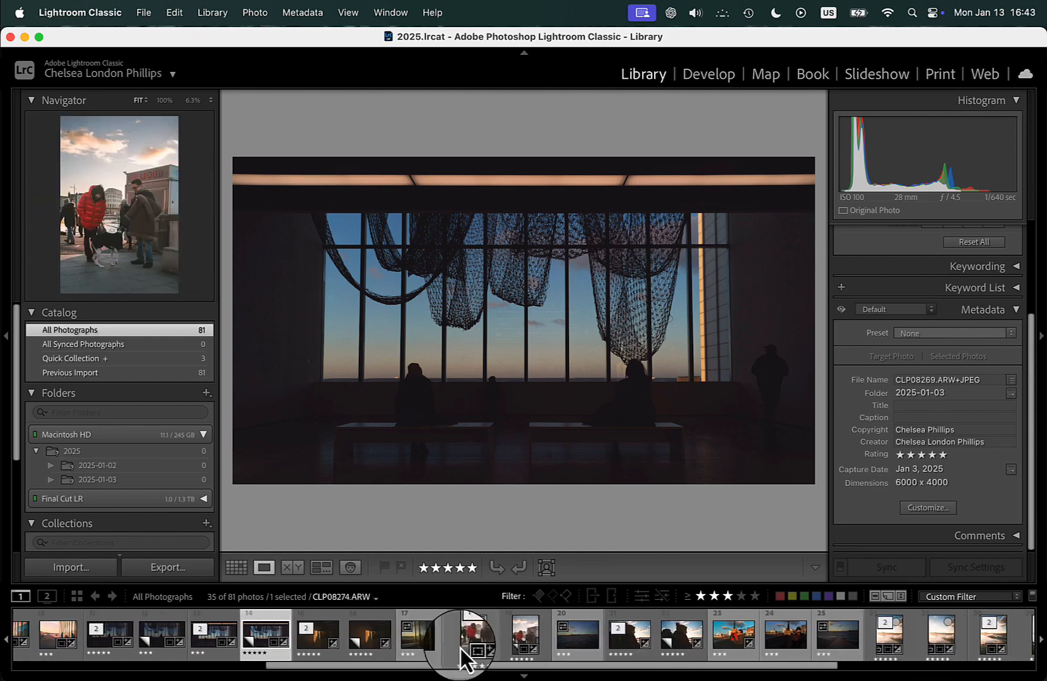
click(370, 642)
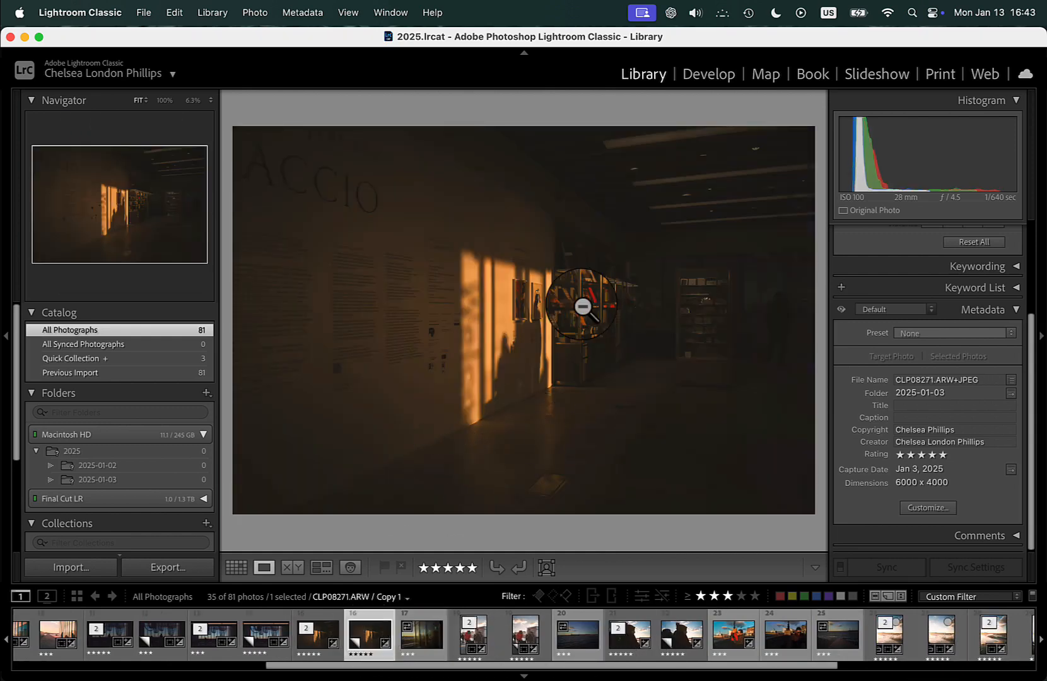
- Narrow the filter to five-star photos and open the export settings for all of them
click(756, 599)
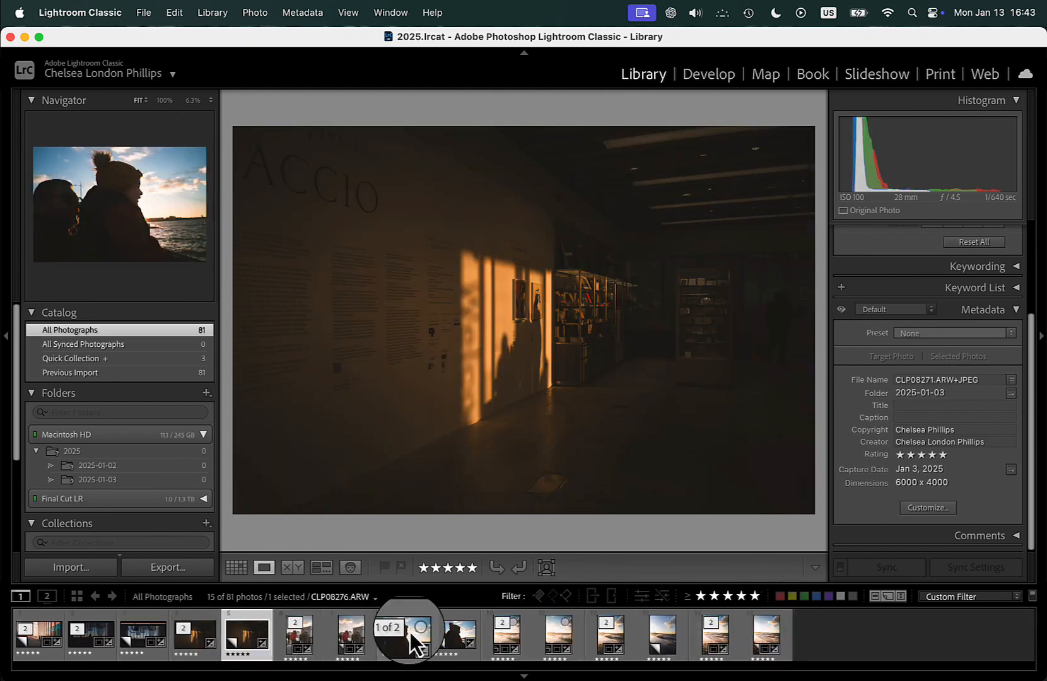
key(super+a)
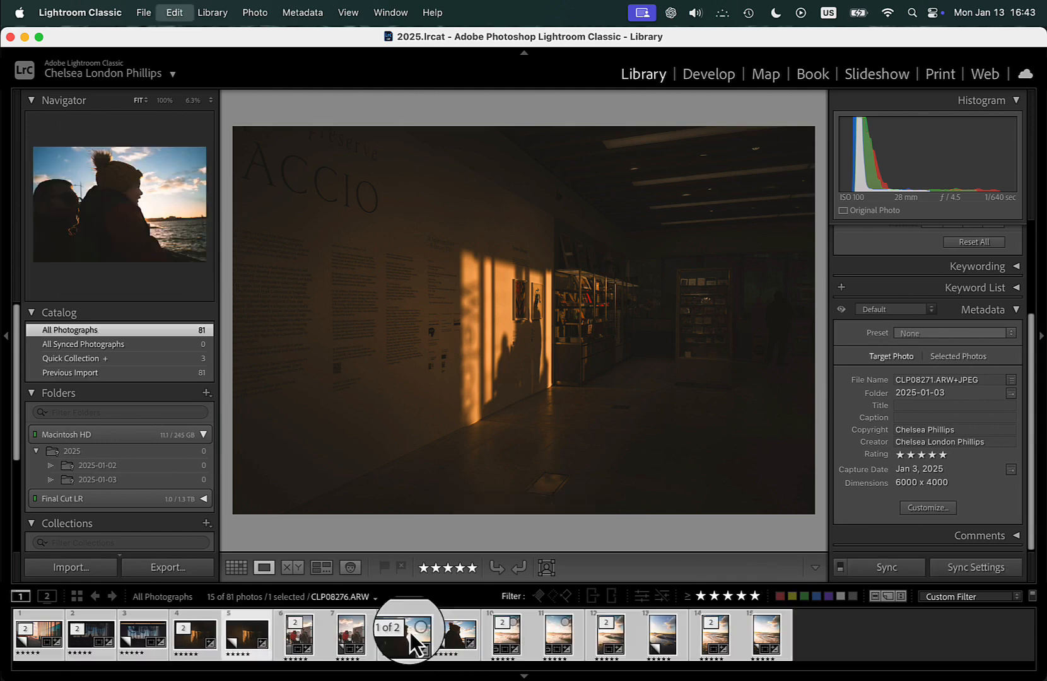
key(shift+super+e)
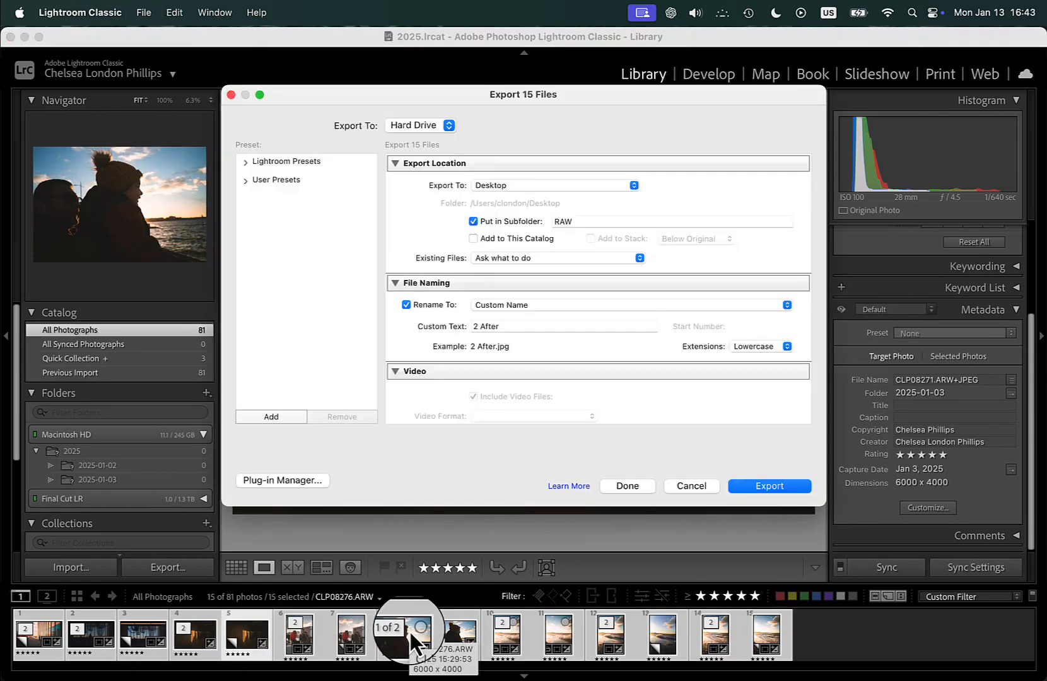
- Set the export subfolder on the Desktop to Margate and turn off file renaming
double_click(567, 222)
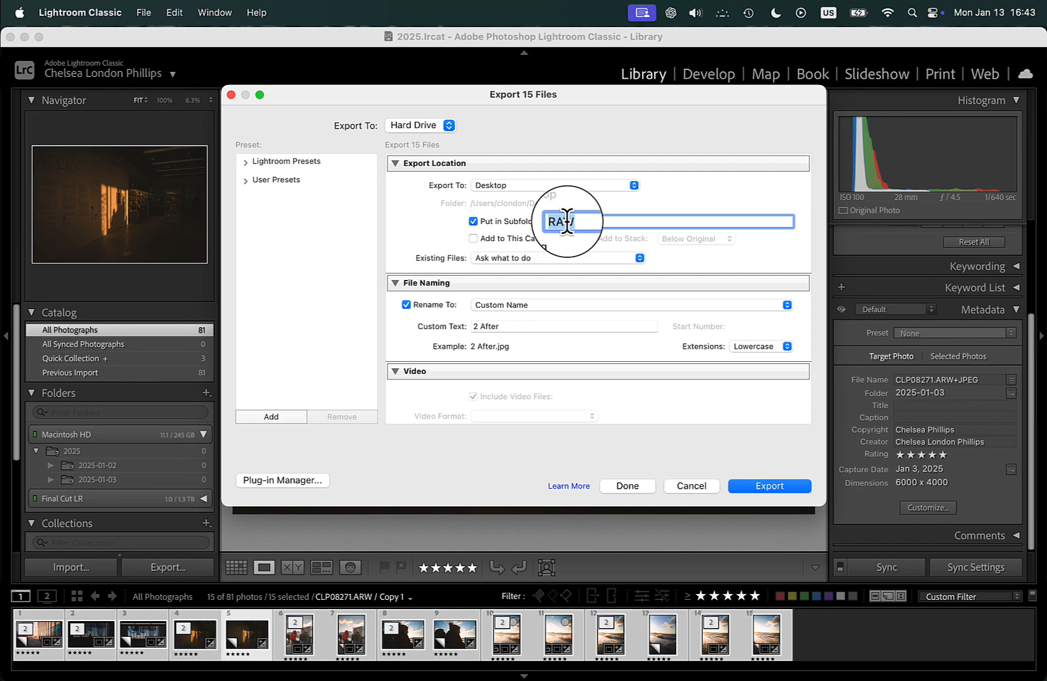
text(Margate)
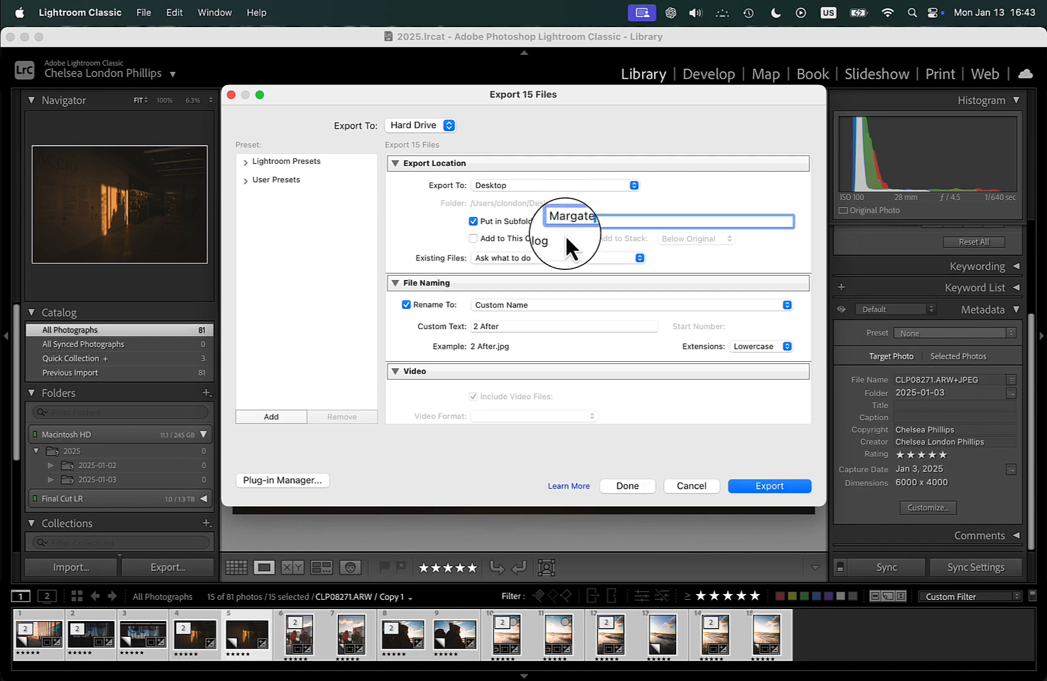
click(406, 305)
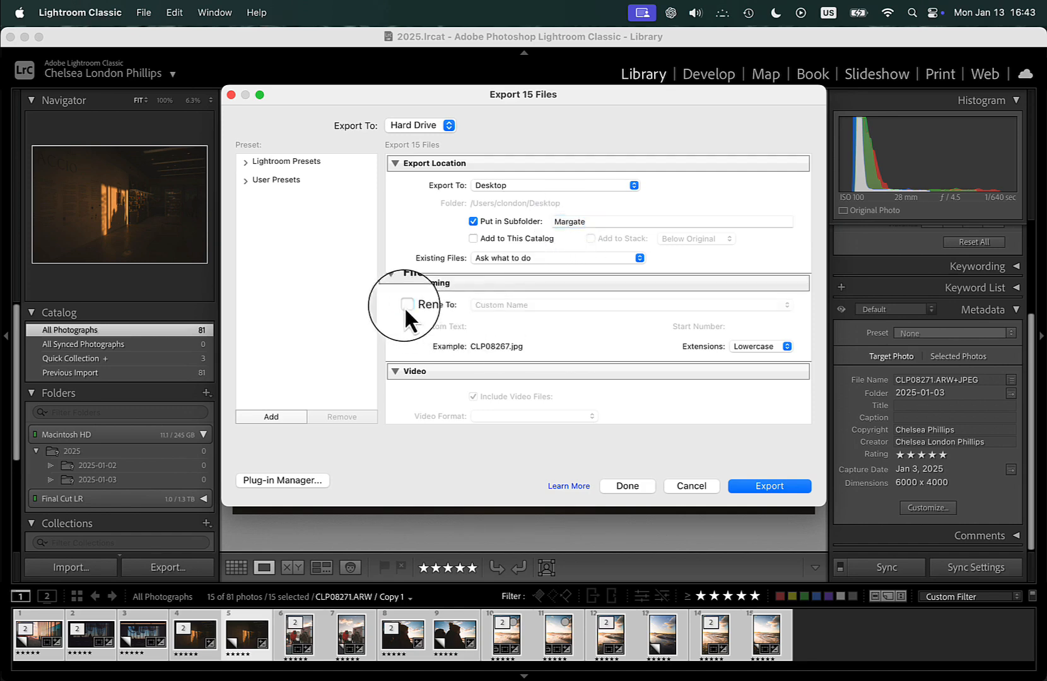
- Turn off Resize to Fit in the export settings and close them without exporting
scroll(524, 328, down, 2)
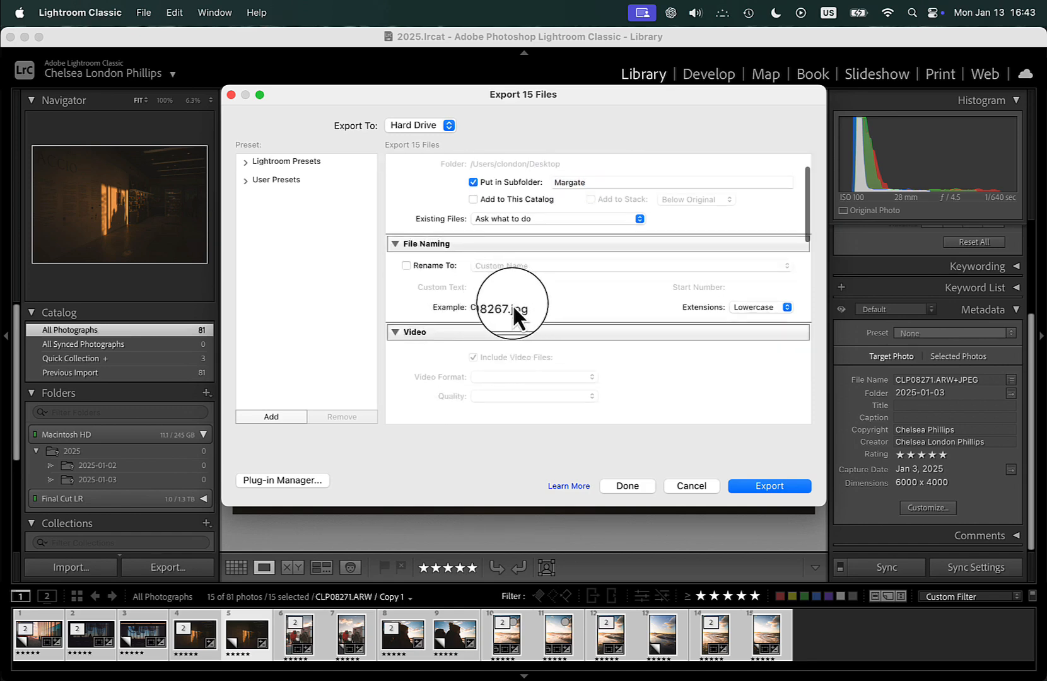
scroll(513, 304, down, 8)
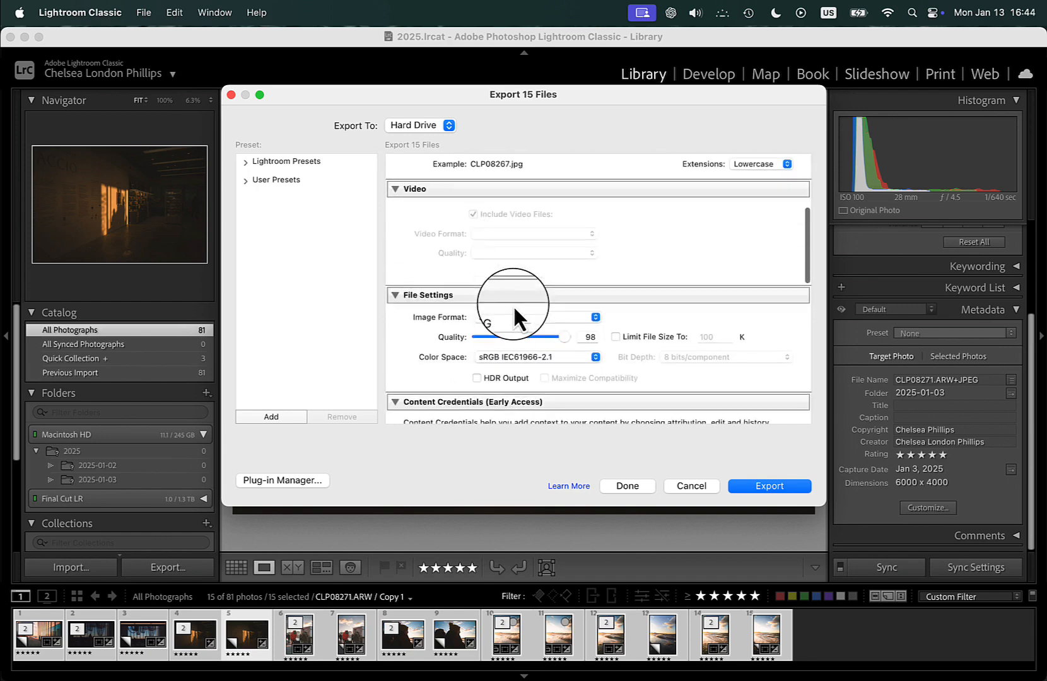
scroll(513, 304, down, 3)
scroll(513, 304, down, 1)
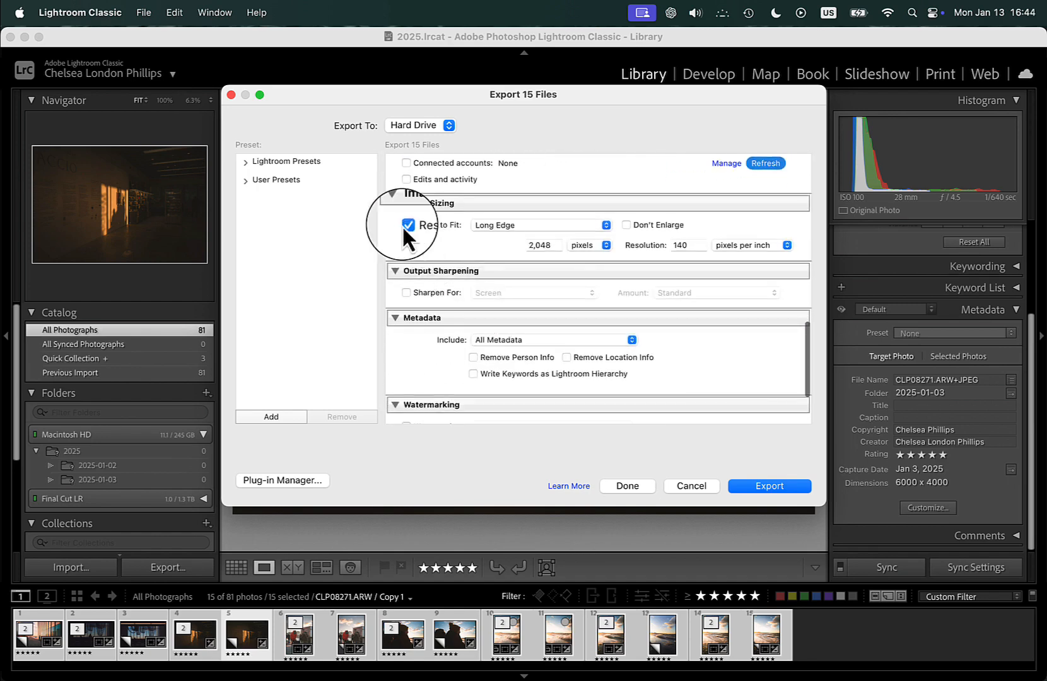
click(403, 226)
scroll(491, 300, up, 10)
scroll(491, 300, up, 10)
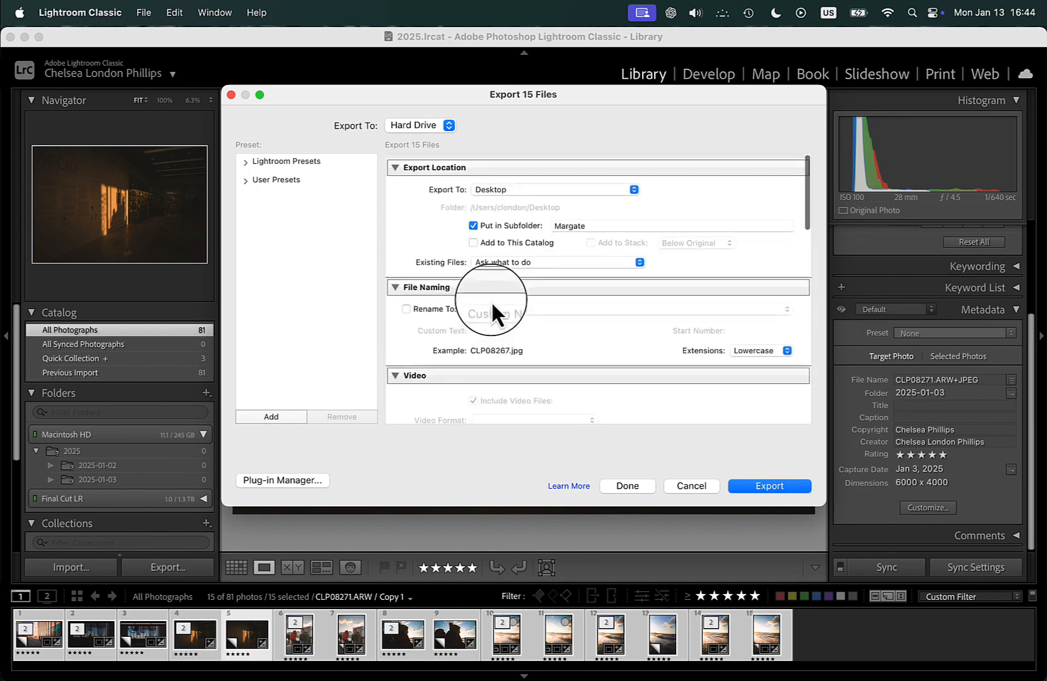
click(752, 489)
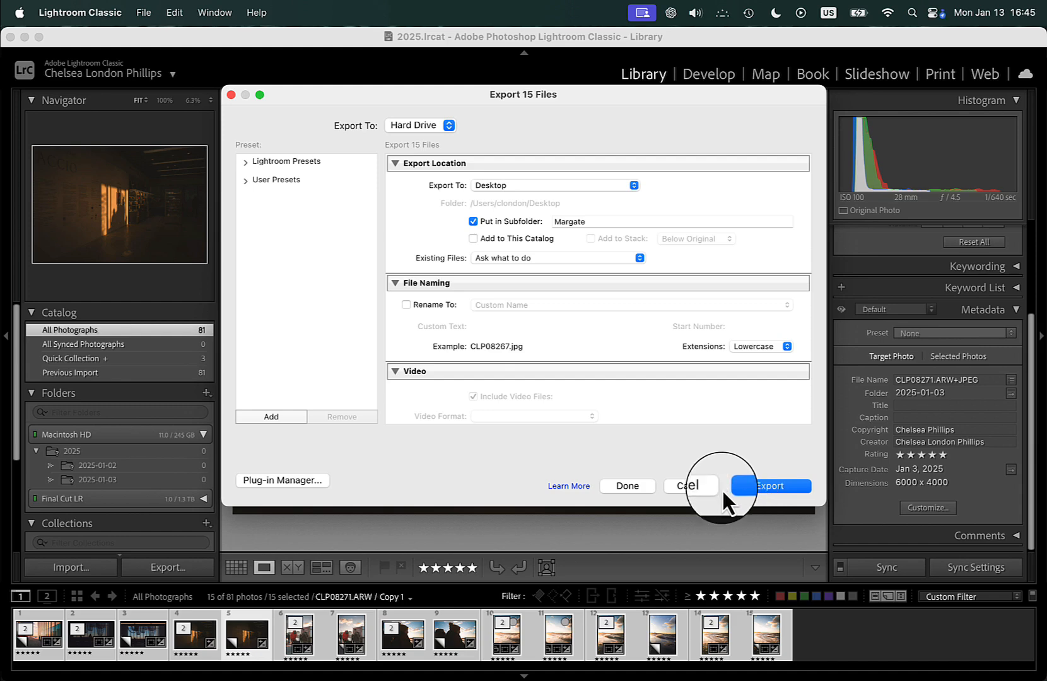
click(705, 487)
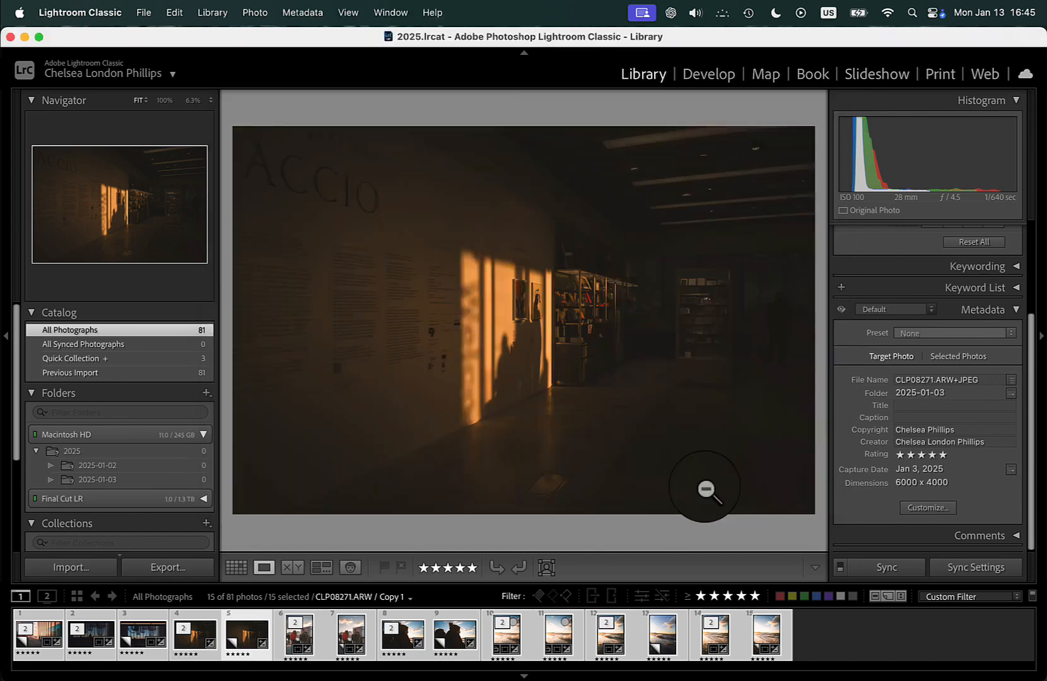